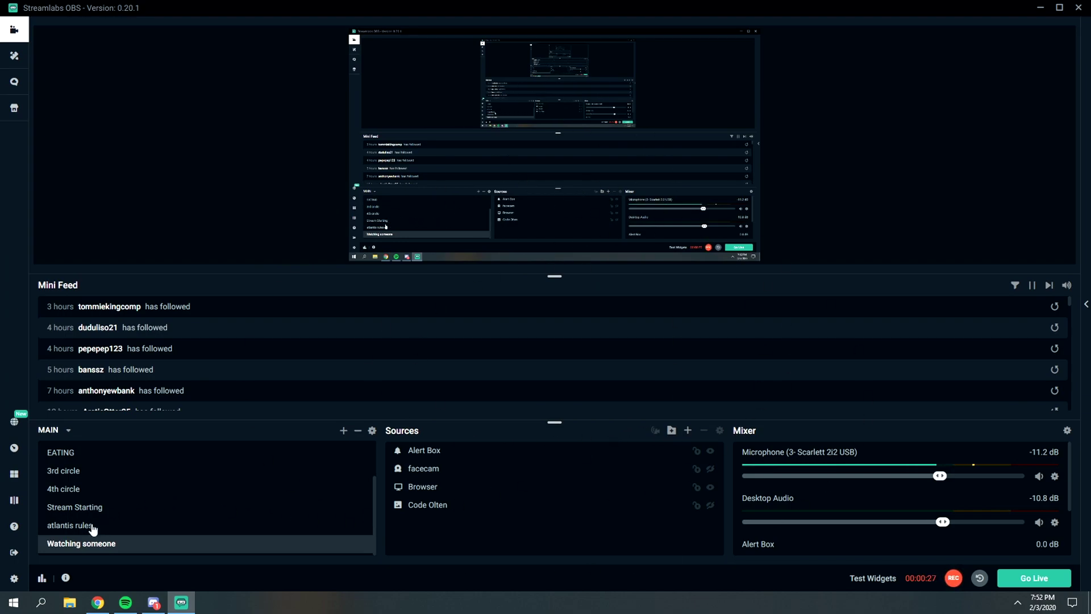
# Step: Open Settings and review General: title/game confirmation on, snapping at sensitivity 10
pyautogui.click(13, 578)
pyautogui.moveTo(496, 79); pyautogui.dragTo(621, 76)
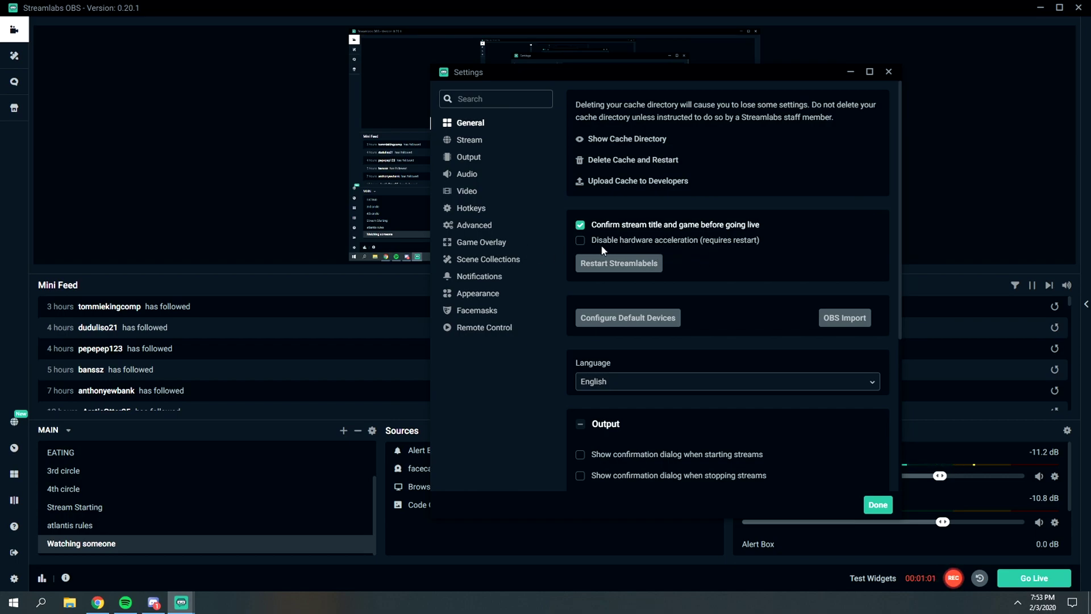
pyautogui.scroll(-1, 736, 204)
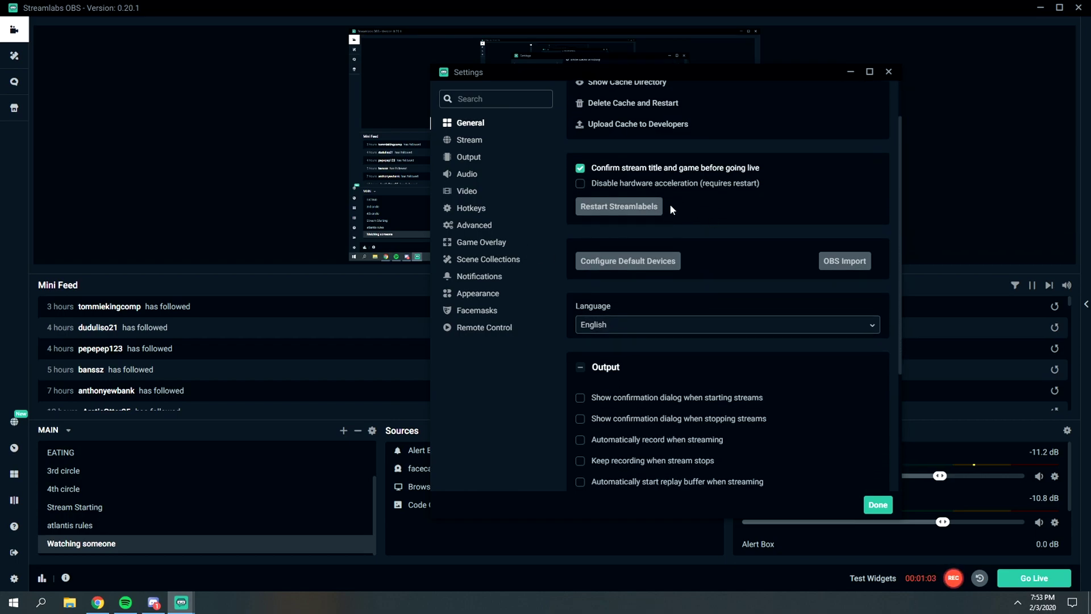
pyautogui.scroll(-2, 677, 211)
pyautogui.scroll(-1, 696, 225)
pyautogui.scroll(3, 710, 370)
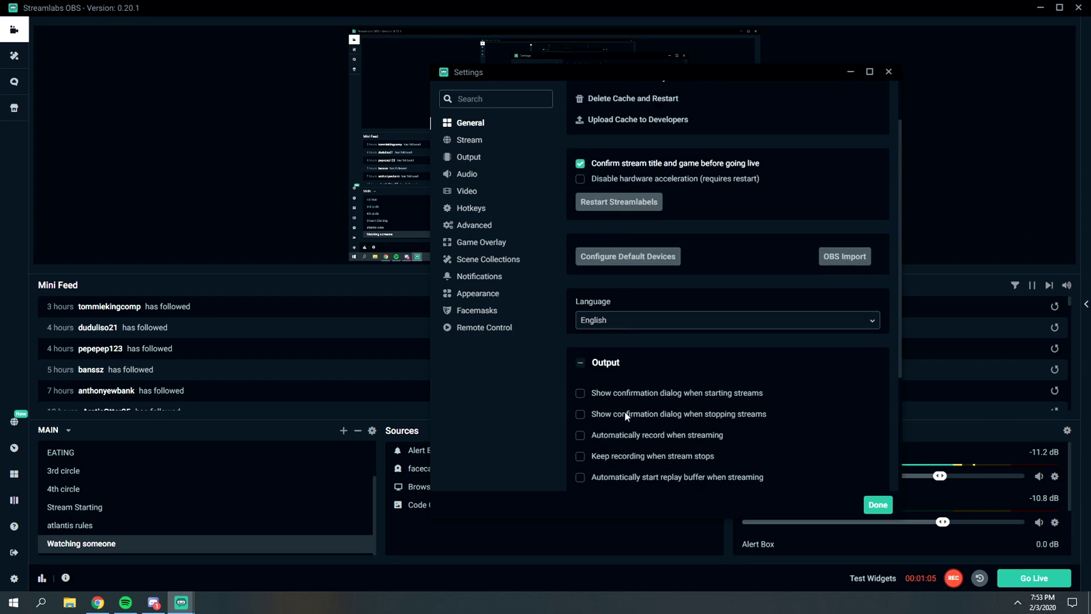
pyautogui.scroll(1, 626, 416)
pyautogui.moveTo(671, 85); pyautogui.dragTo(731, 91)
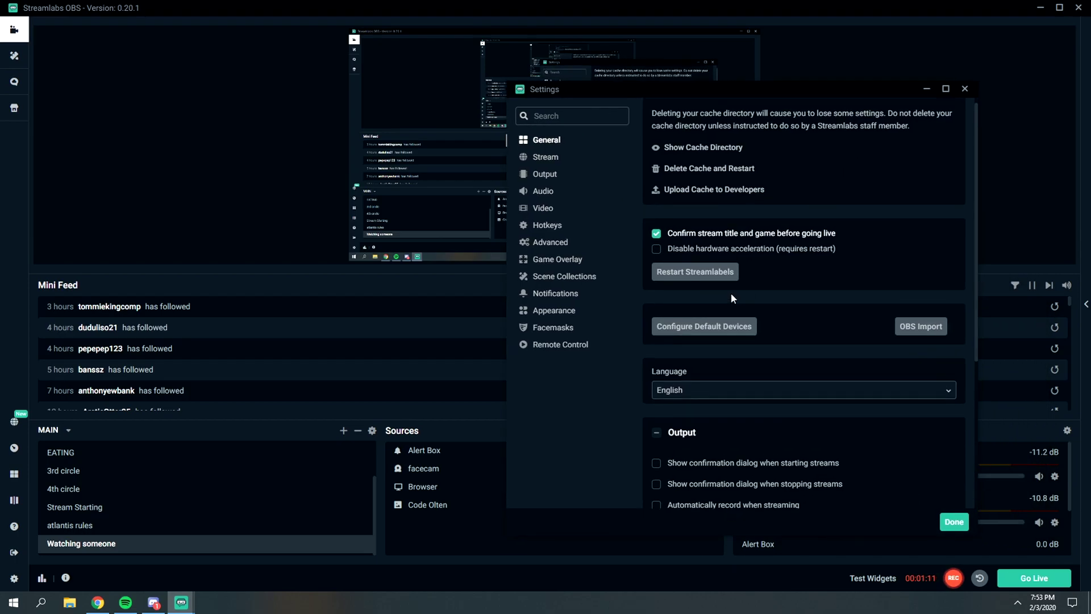
pyautogui.scroll(1, 711, 295)
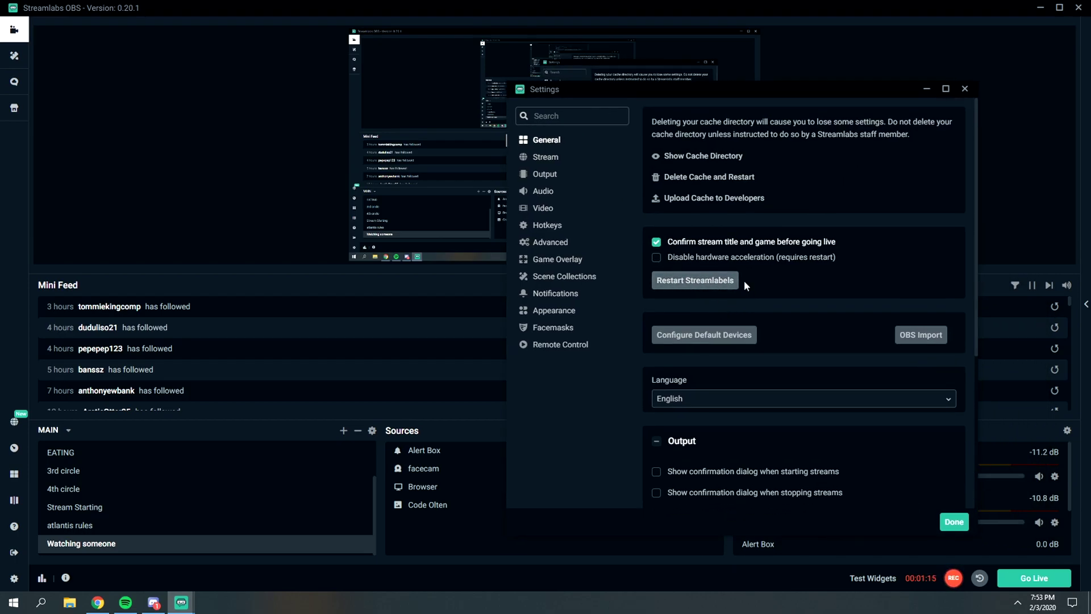
pyautogui.scroll(-4, 756, 301)
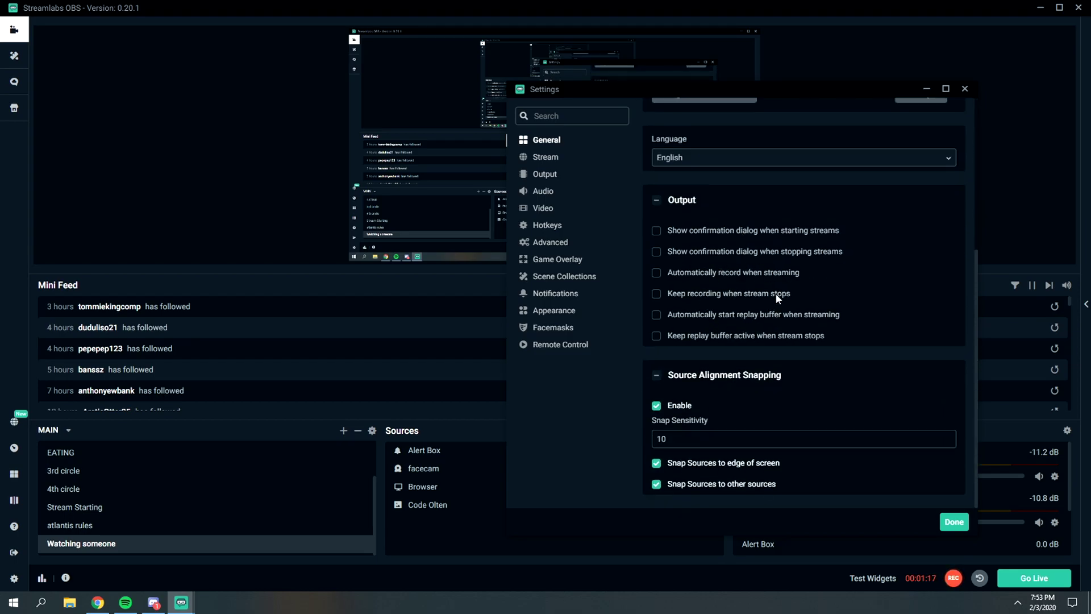
pyautogui.scroll(4, 735, 358)
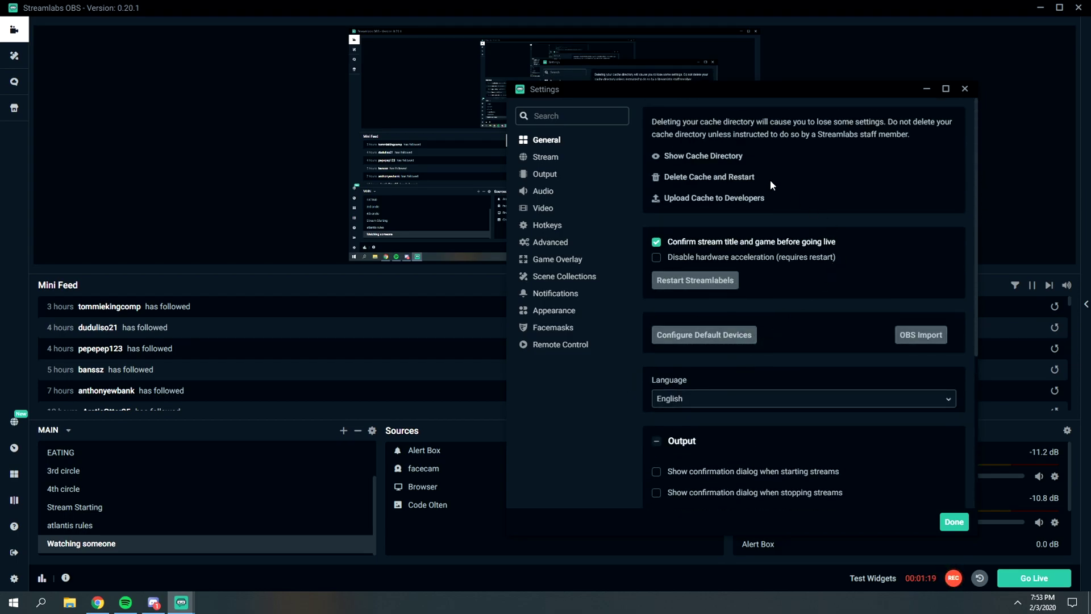
# Step: Check that Stream settings target Twitch with multistream off, then view the Output page
pyautogui.click(548, 159)
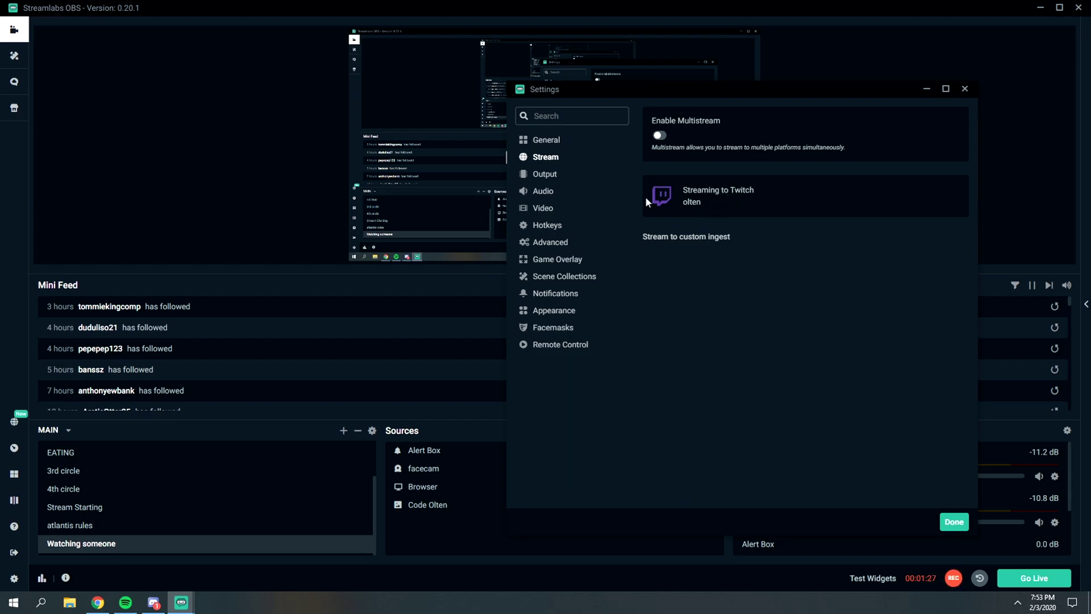
pyautogui.click(554, 175)
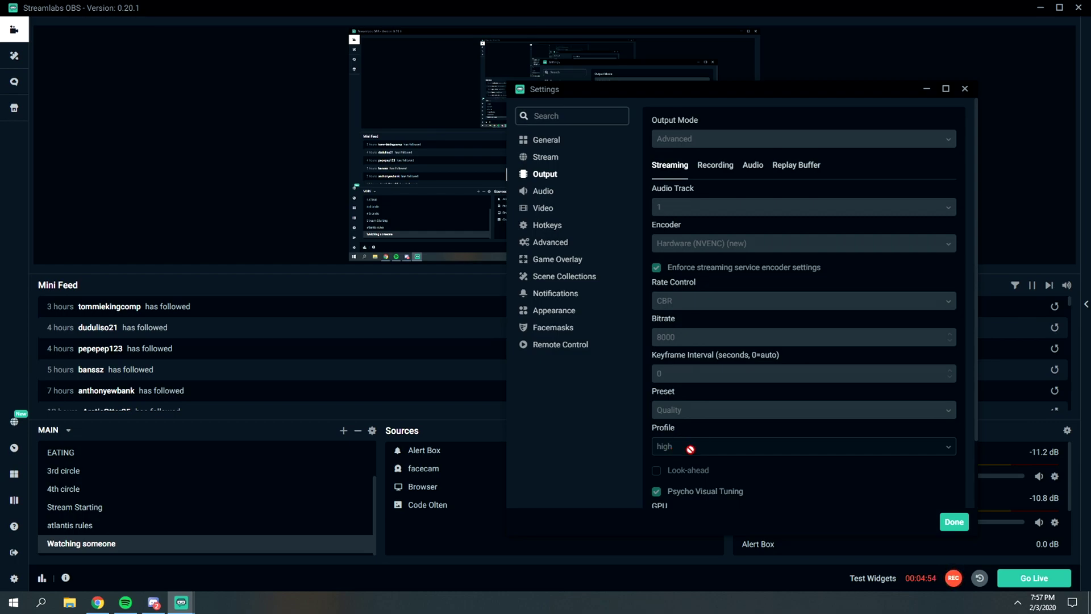
# Step: Confirm NVENC, CBR, 8000 bitrate and Quality preset streaming output, then view Audio
pyautogui.click(544, 192)
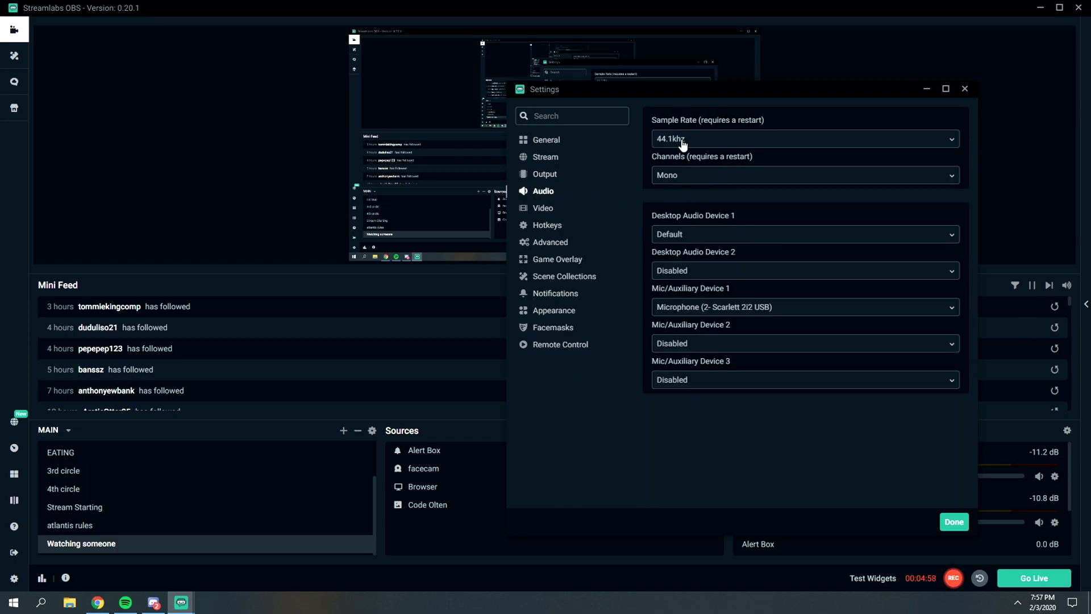
# Step: Set audio to 44.1khz, Mono channels, and Scarlett 2i2 as Mic/Auxiliary Device 1
pyautogui.click(684, 145)
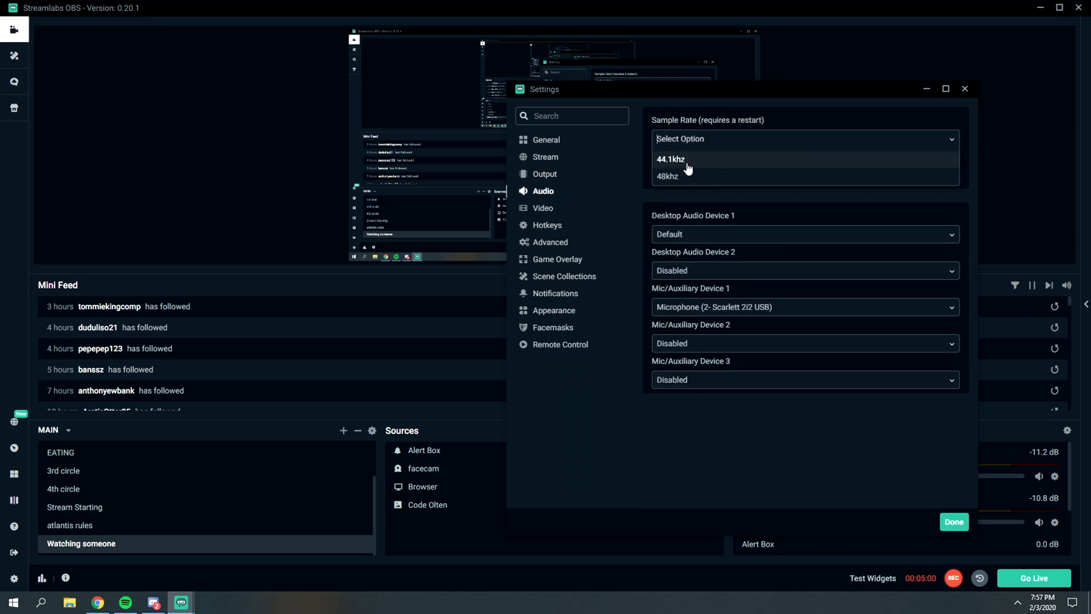
pyautogui.click(689, 162)
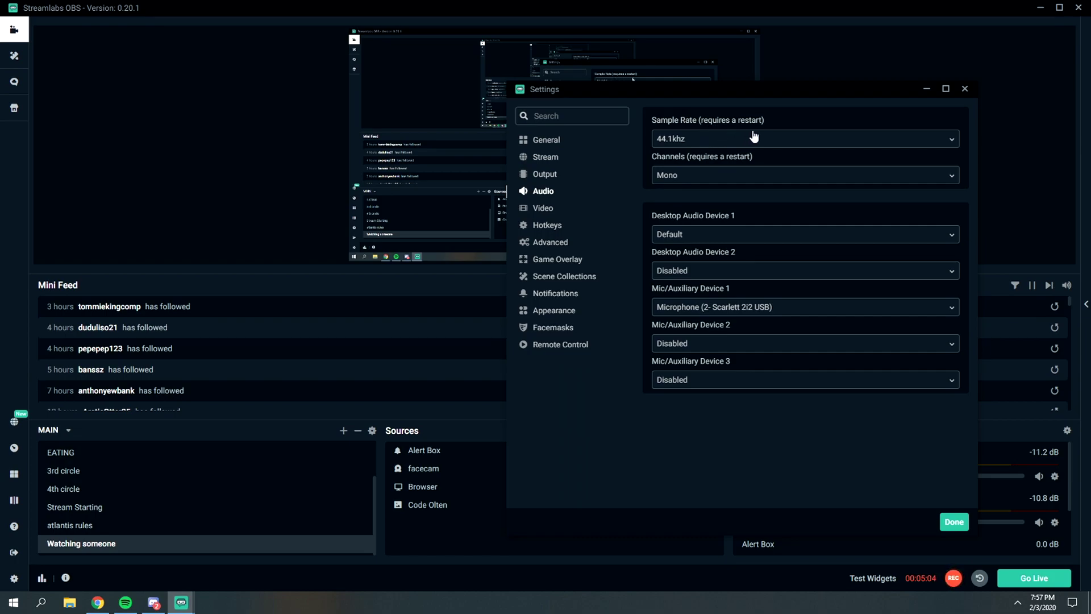
pyautogui.click(673, 177)
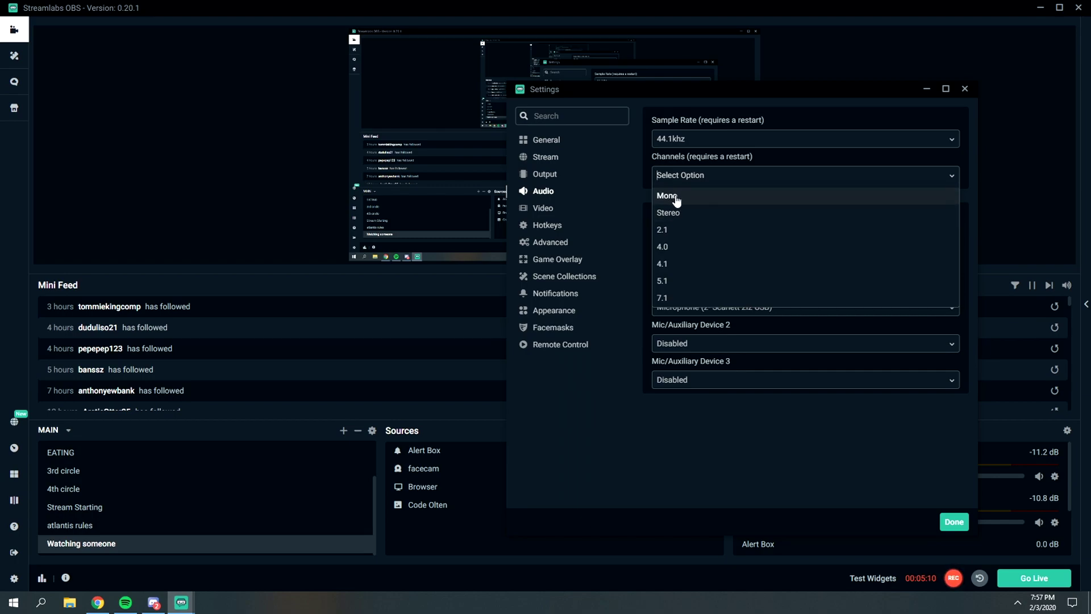
pyautogui.click(675, 198)
pyautogui.click(684, 178)
pyautogui.click(671, 200)
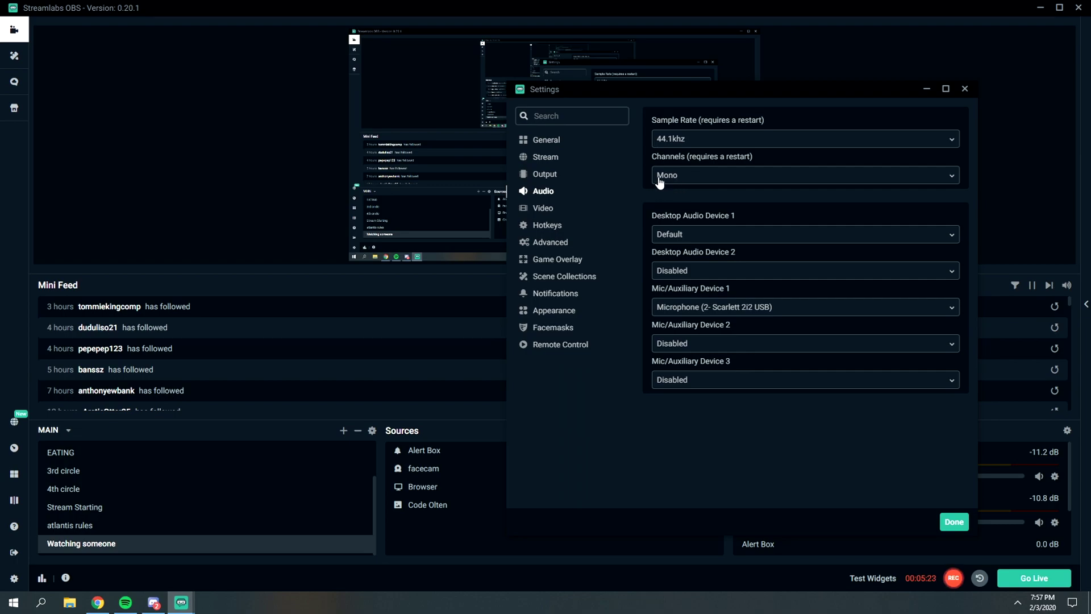
pyautogui.click(684, 308)
pyautogui.click(723, 379)
pyautogui.click(543, 209)
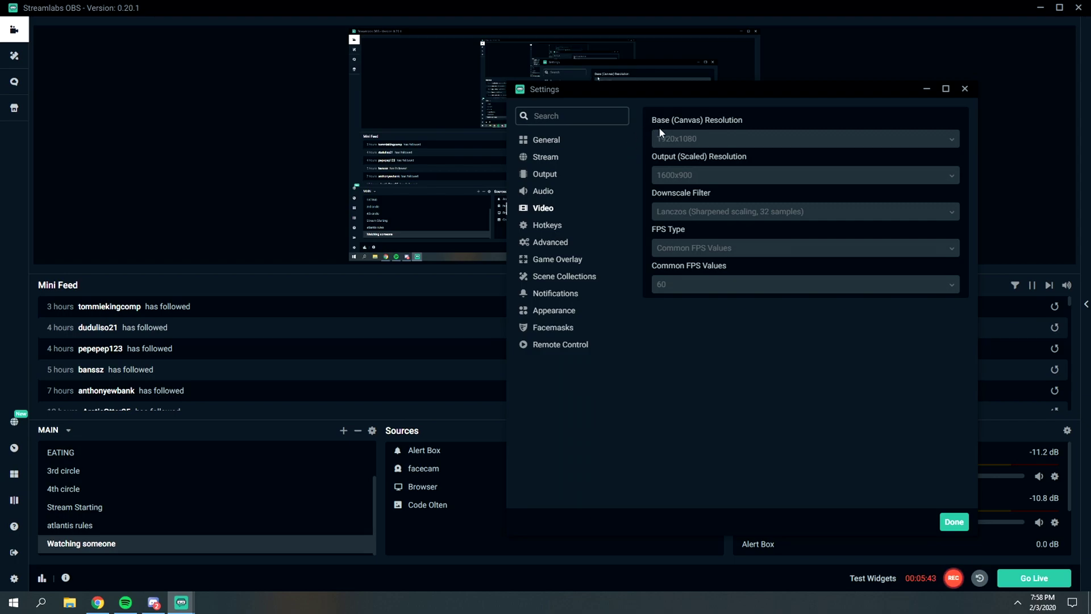
# Step: Check the 1920x1080 base, 1600x900 output, 60 FPS video settings, then browse the hotkey list
pyautogui.moveTo(726, 90); pyautogui.dragTo(694, 113)
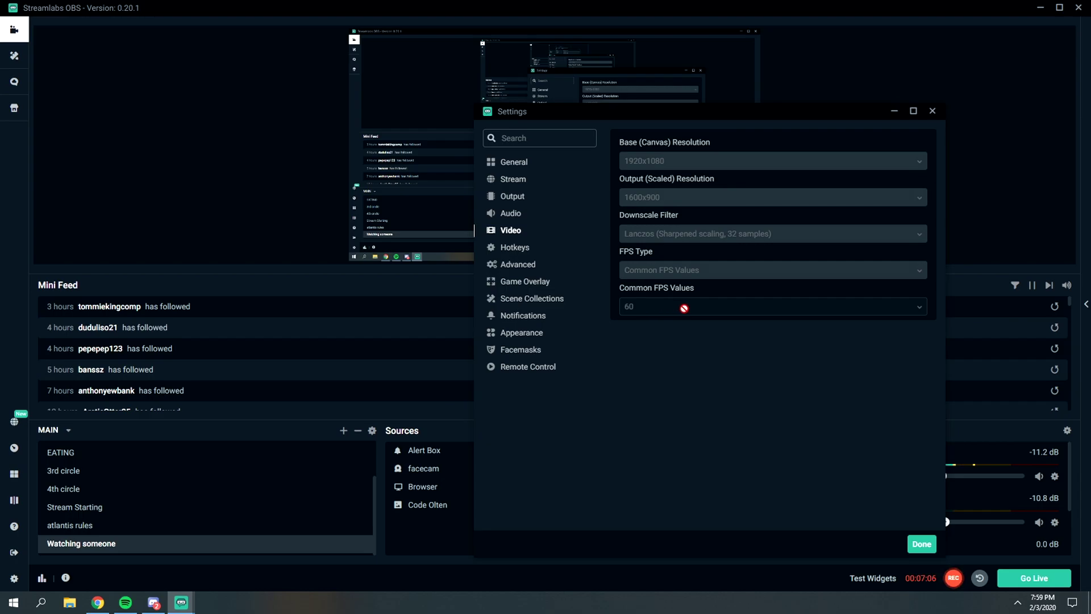
pyautogui.click(513, 247)
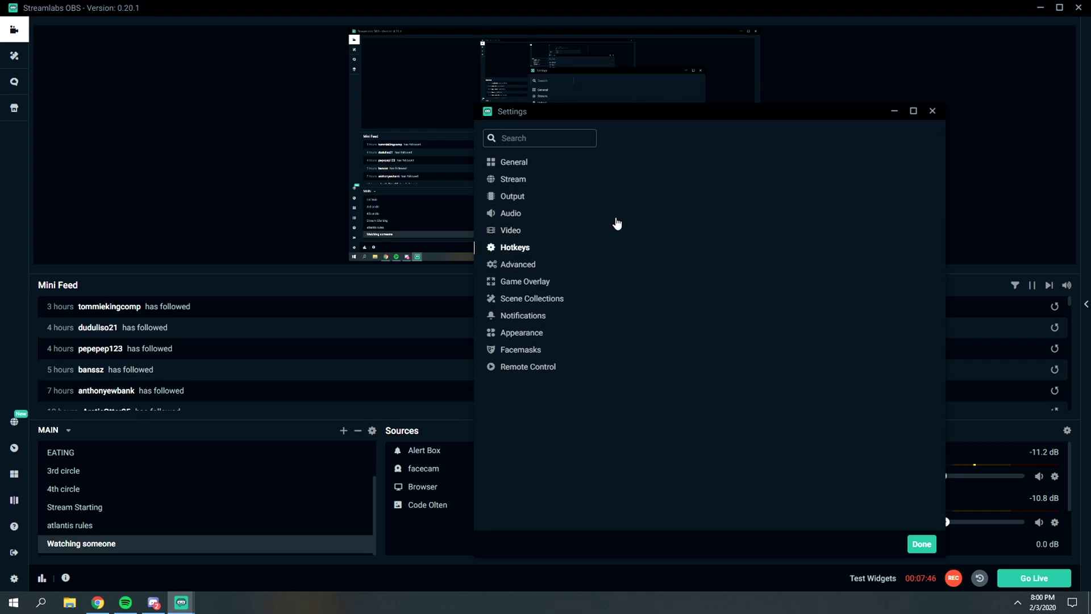
pyautogui.scroll(-8, 724, 264)
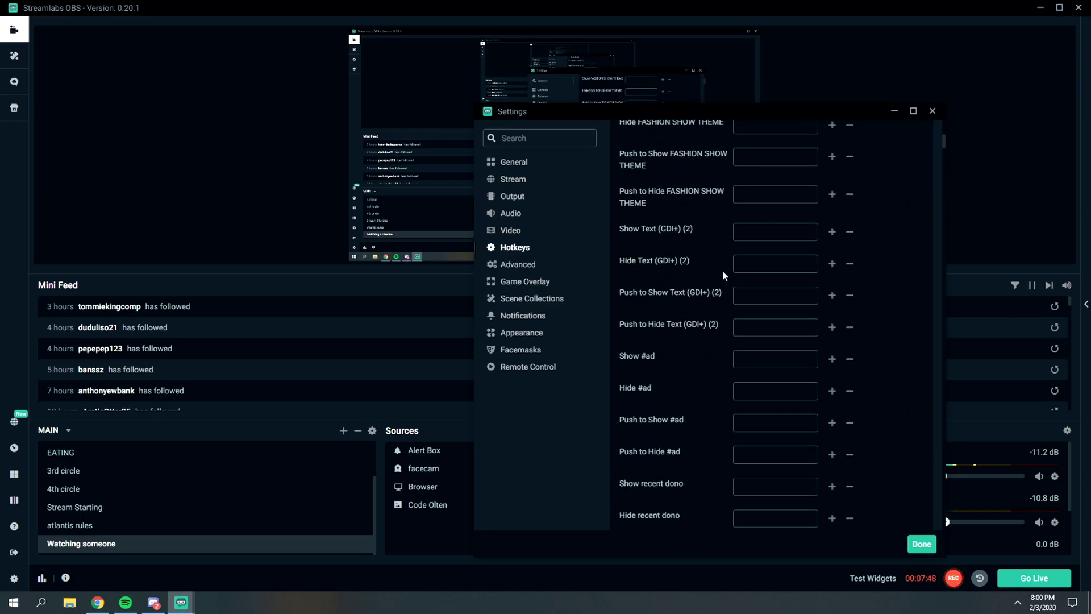
pyautogui.scroll(8, 722, 271)
# Step: Set Advanced to Above Normal priority, NV12 color format, 601 color space and Full range
pyautogui.click(499, 264)
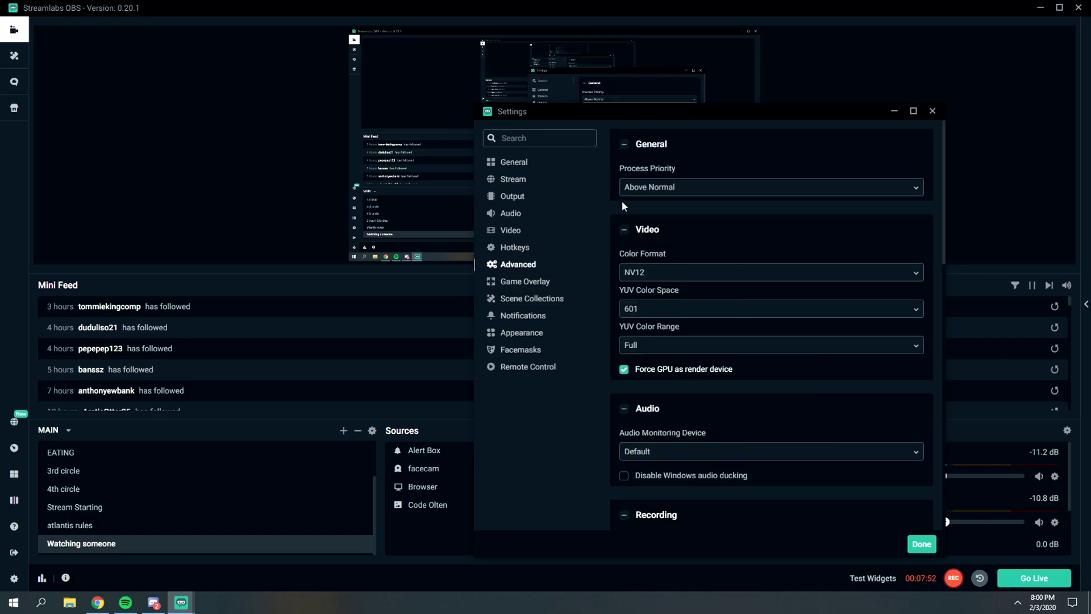
pyautogui.click(638, 194)
pyautogui.click(637, 226)
pyautogui.click(653, 190)
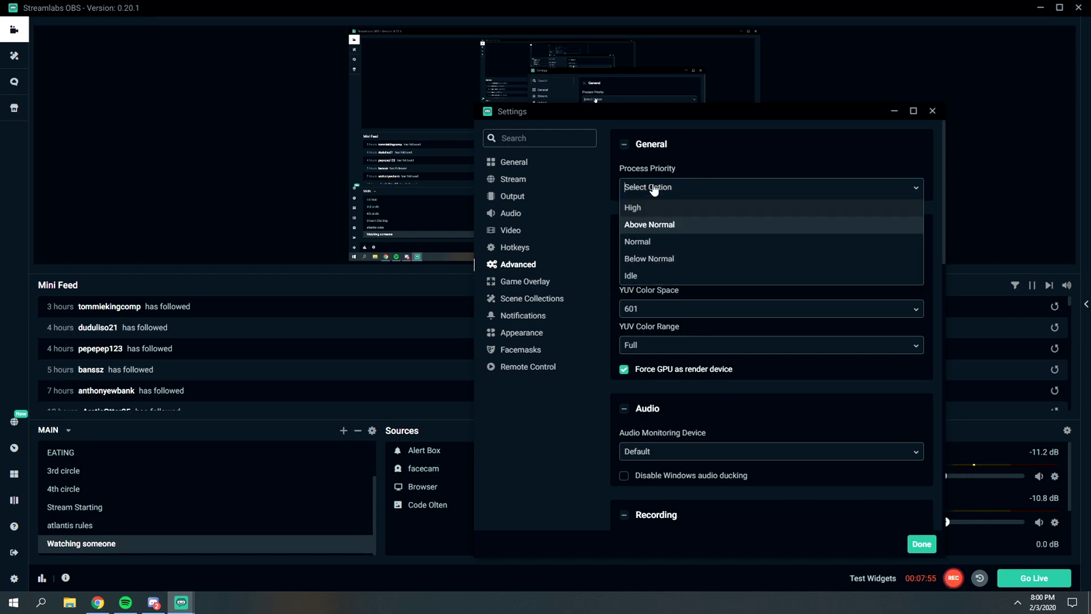
pyautogui.click(651, 227)
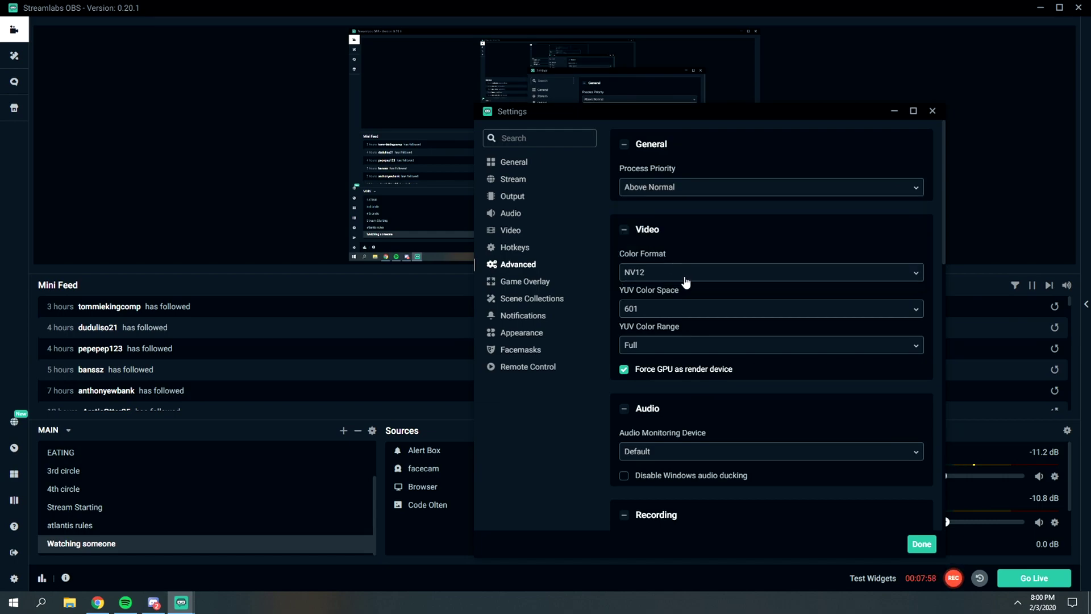
pyautogui.click(645, 283)
pyautogui.click(640, 292)
pyautogui.click(642, 309)
pyautogui.click(640, 329)
pyautogui.click(641, 347)
pyautogui.click(649, 381)
# Step: Scroll through the remaining Advanced options and view Game Overlay, where the overlay is off
pyautogui.scroll(-3, 631, 326)
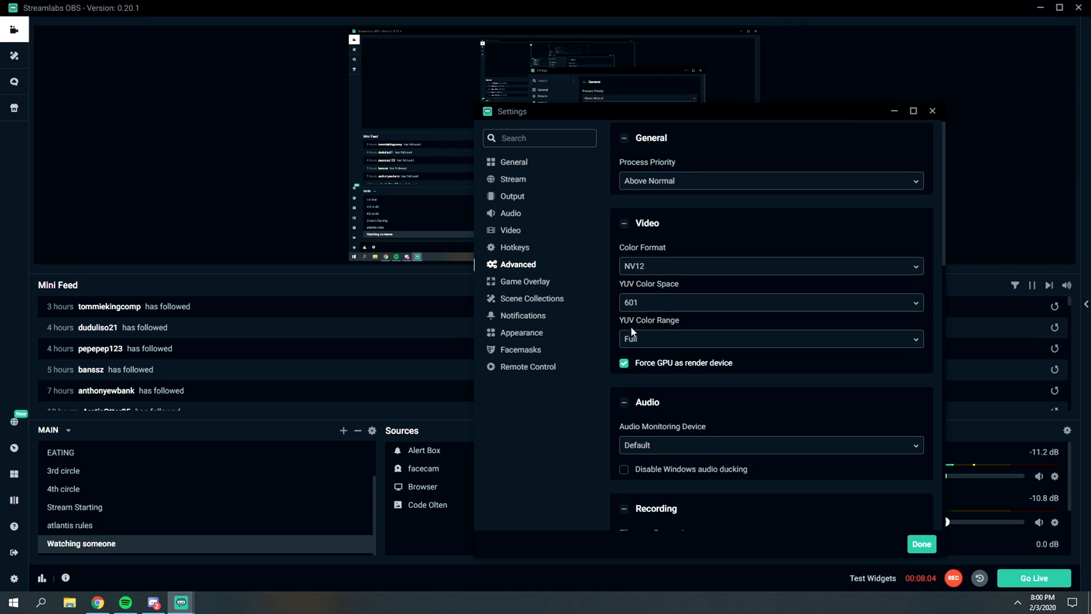
pyautogui.scroll(-5, 658, 285)
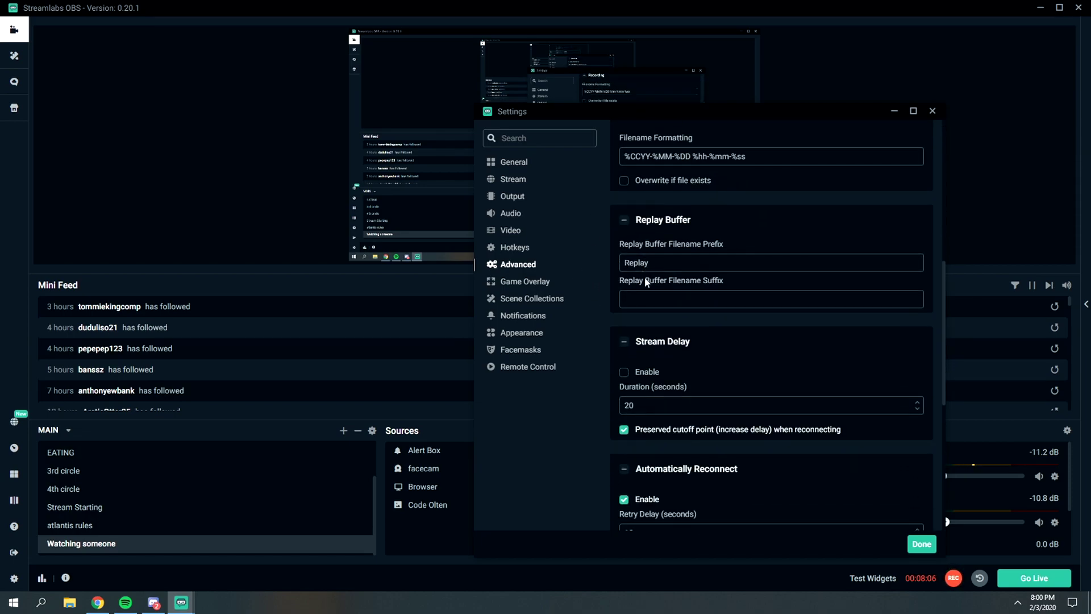
pyautogui.scroll(-1, 630, 300)
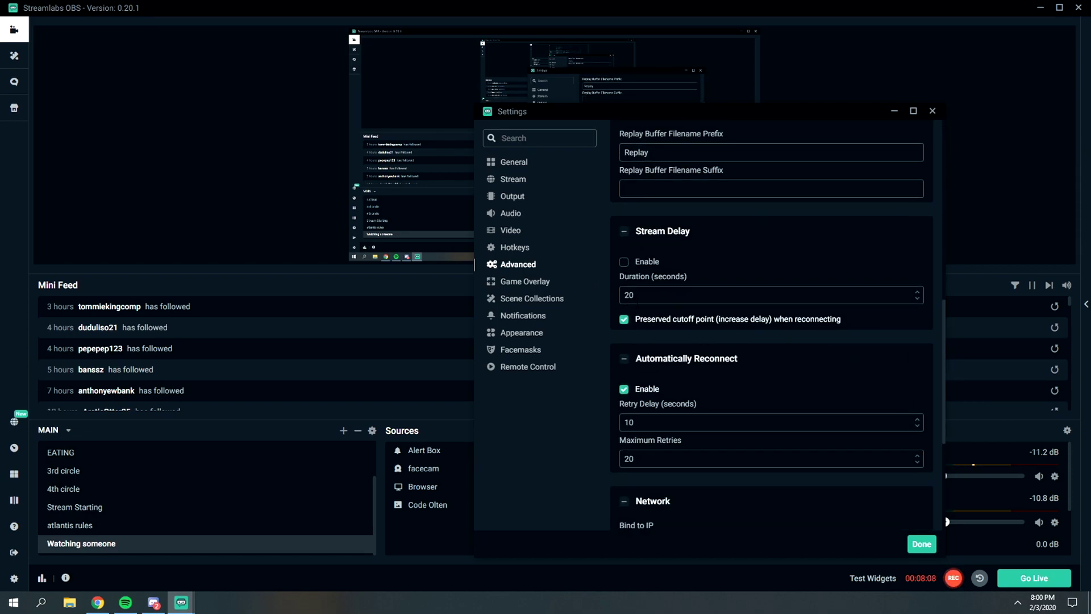
pyautogui.scroll(-4, 636, 294)
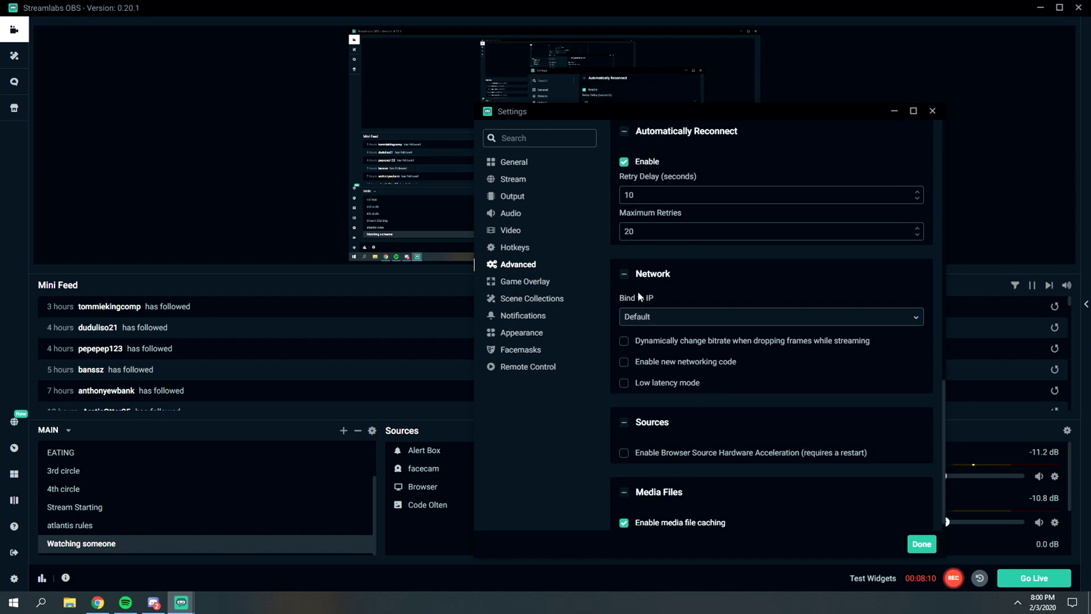
pyautogui.click(536, 285)
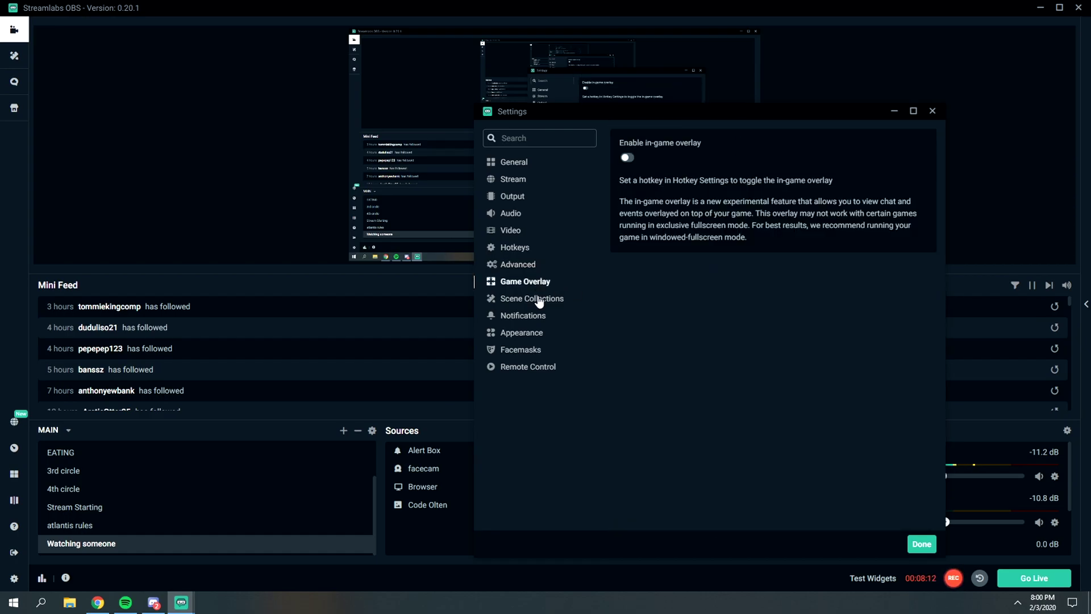
# Step: Look through Scene Collections, Notifications, Appearance, Facemasks and Remote Control, ending on General
pyautogui.click(540, 300)
pyautogui.click(523, 318)
pyautogui.click(522, 334)
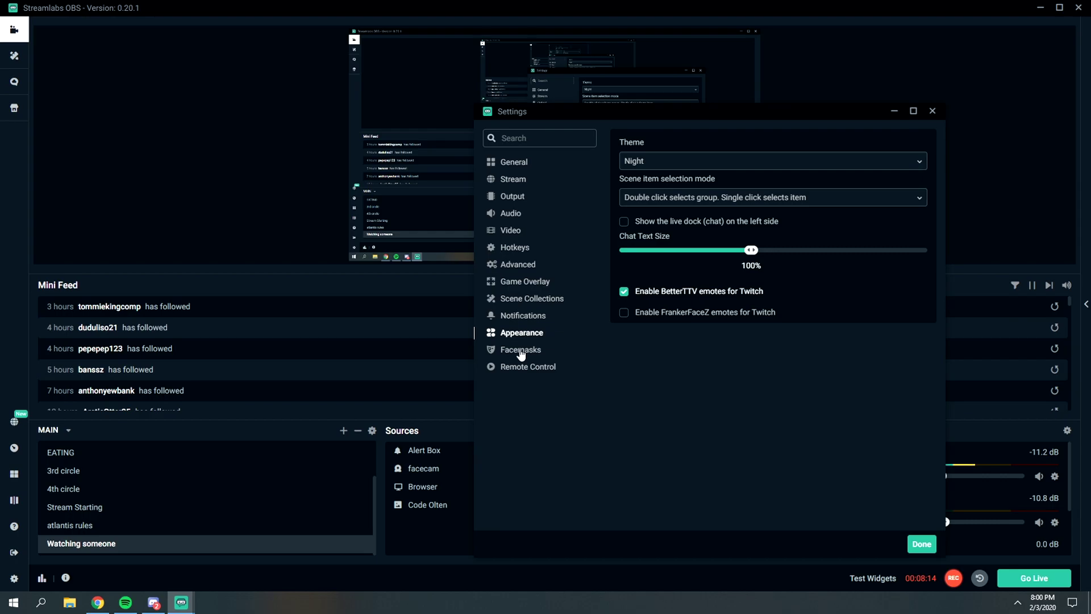
pyautogui.click(521, 354)
pyautogui.click(537, 369)
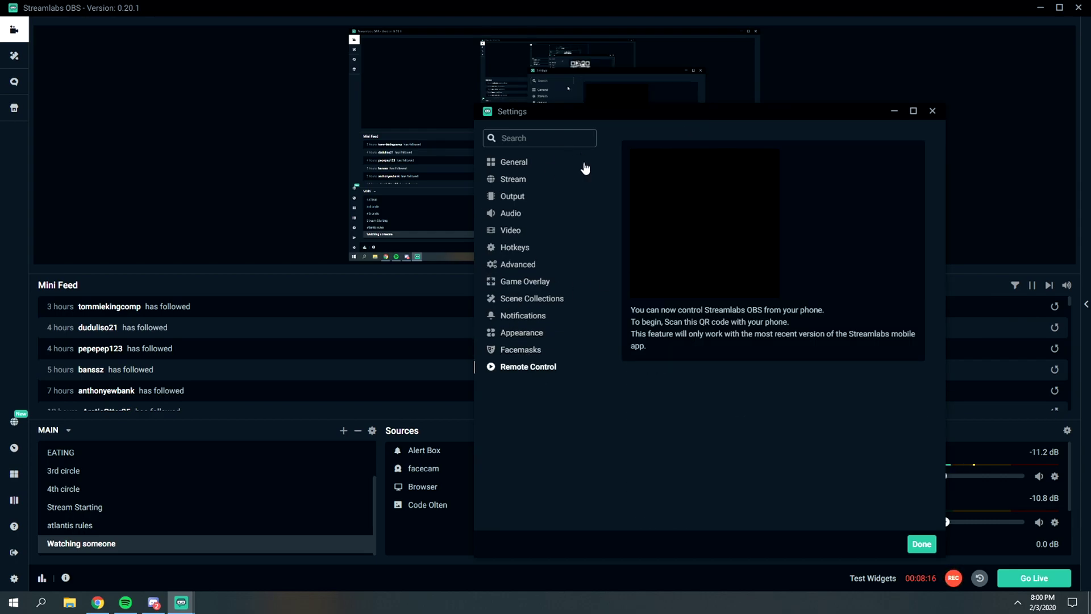
pyautogui.click(505, 163)
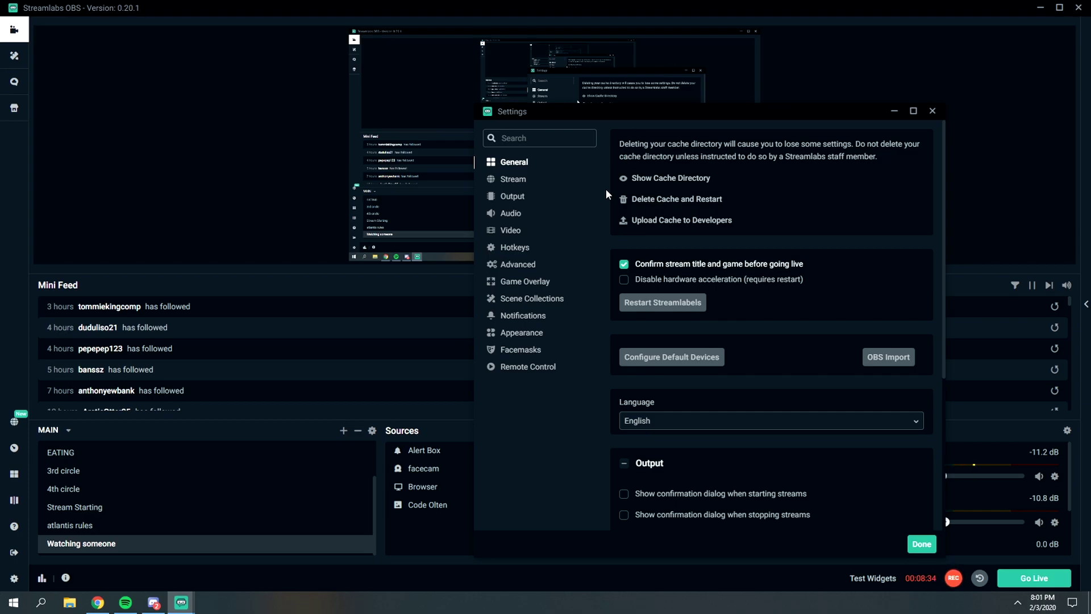
# Step: Close the Settings dialog with Done to return to the main editor
pyautogui.click(930, 544)
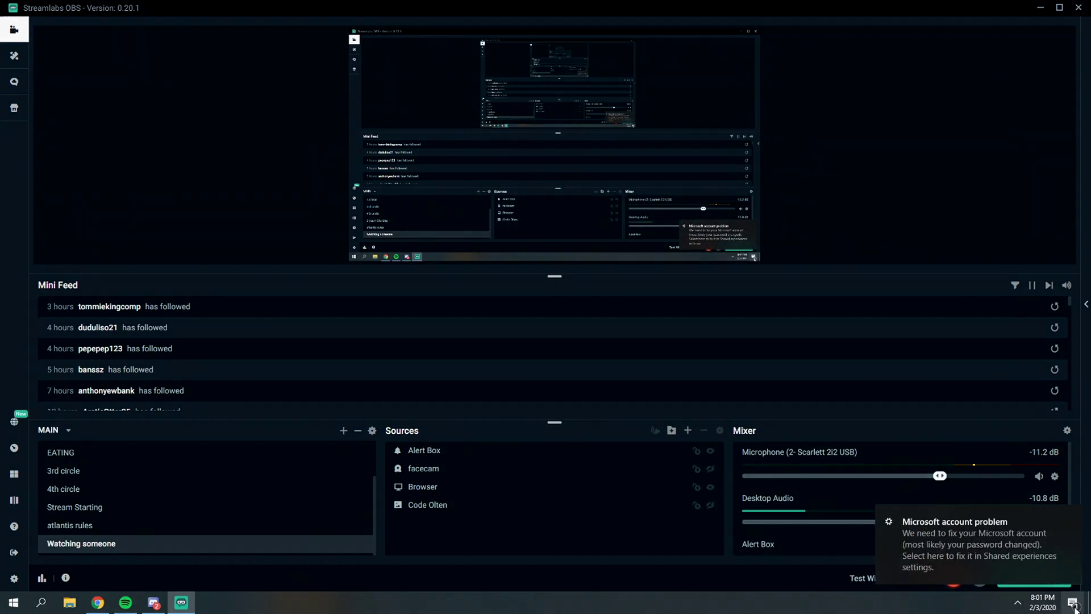